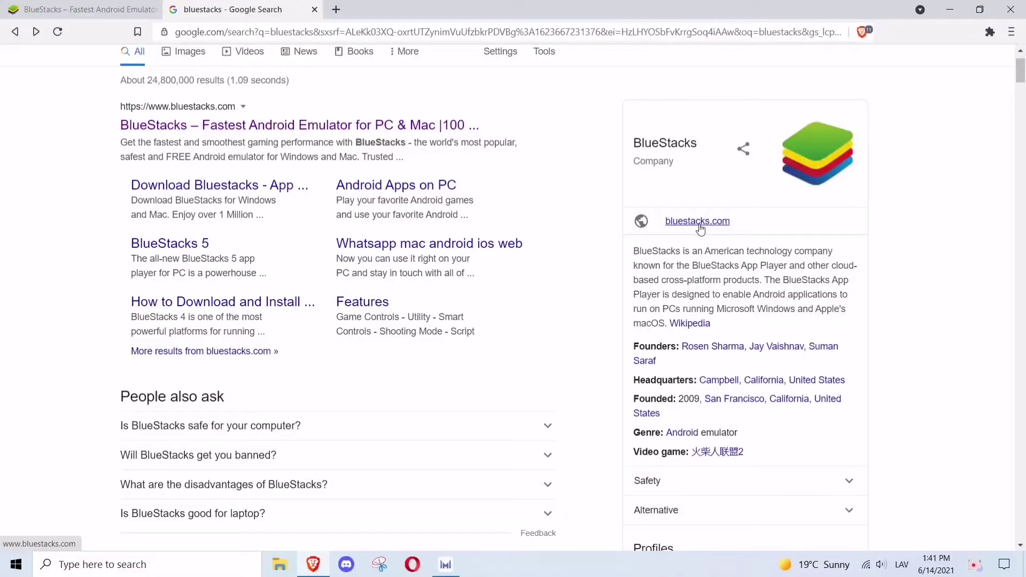
Step: Download the BlueStacks 5 installer from bluestacks.com, save it, and install it
left_click(699, 226)
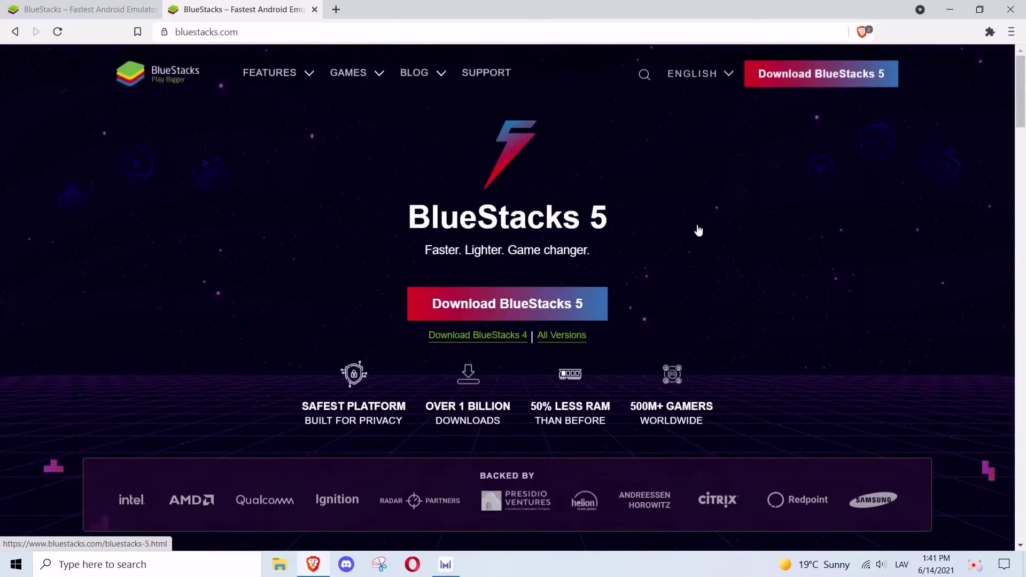
left_click(554, 300)
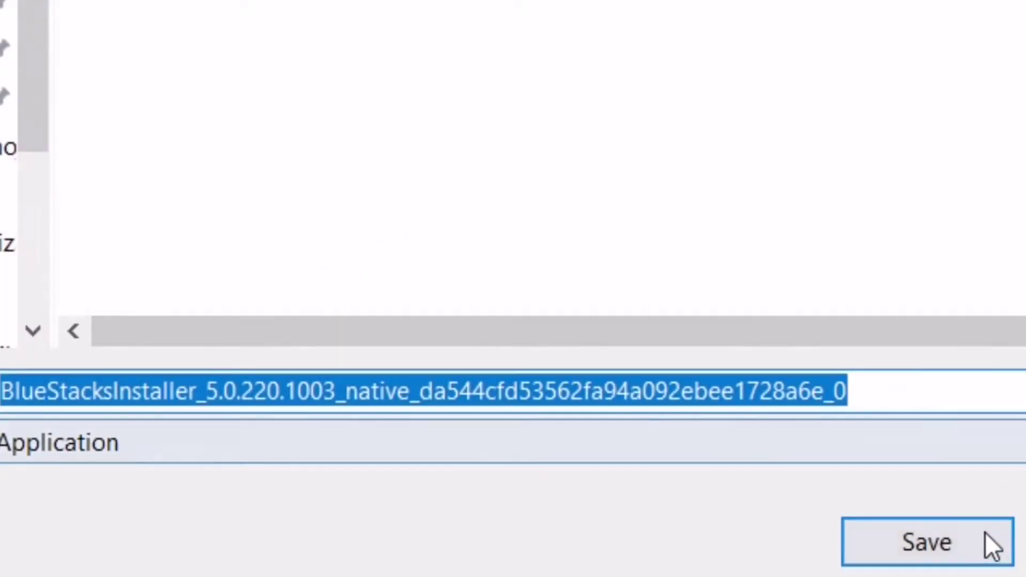
left_click(976, 545)
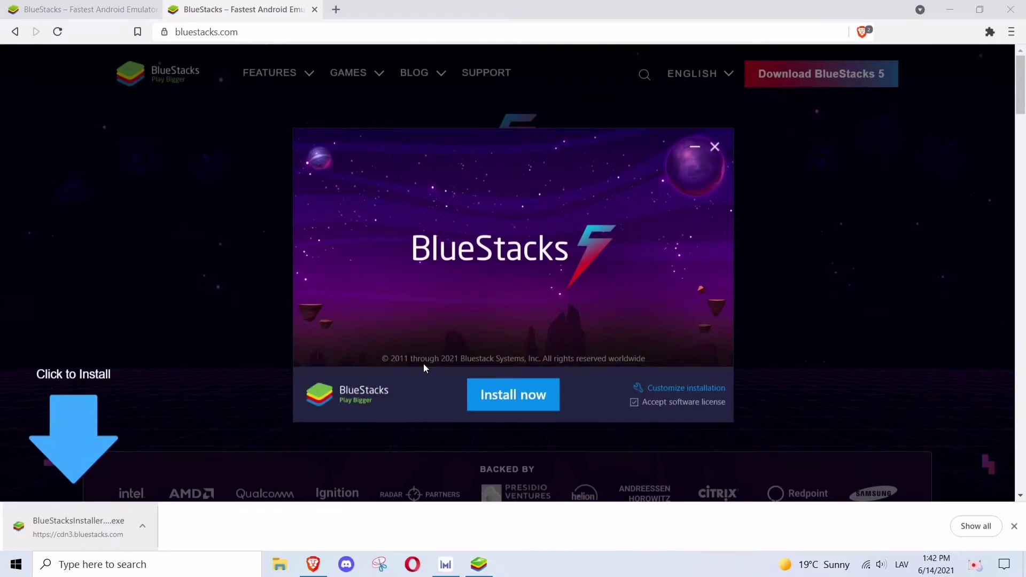
left_click(523, 396)
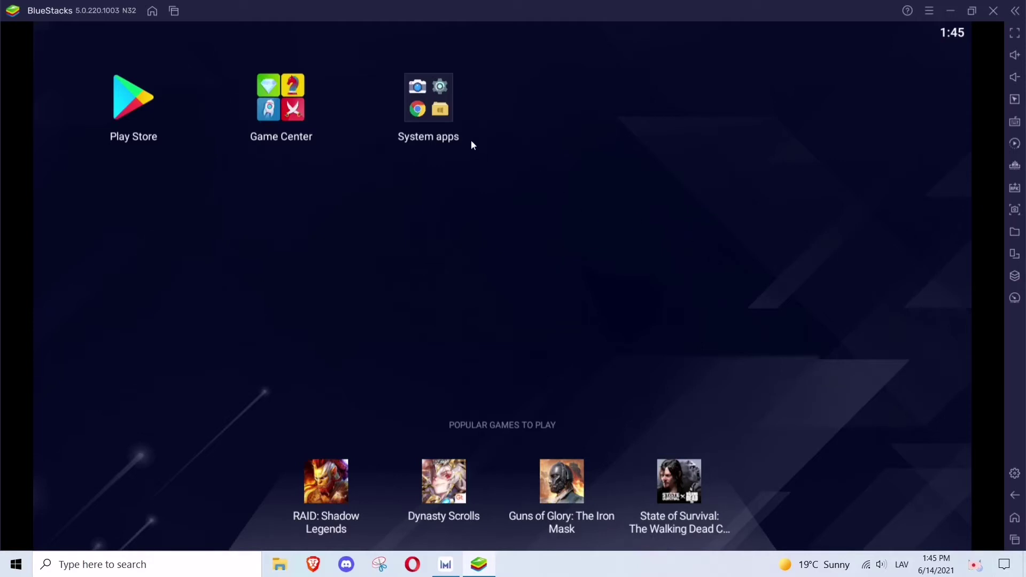
Step: Launch Chrome from System apps and open the HUAWEI AppGallery website from search results
left_click(428, 112)
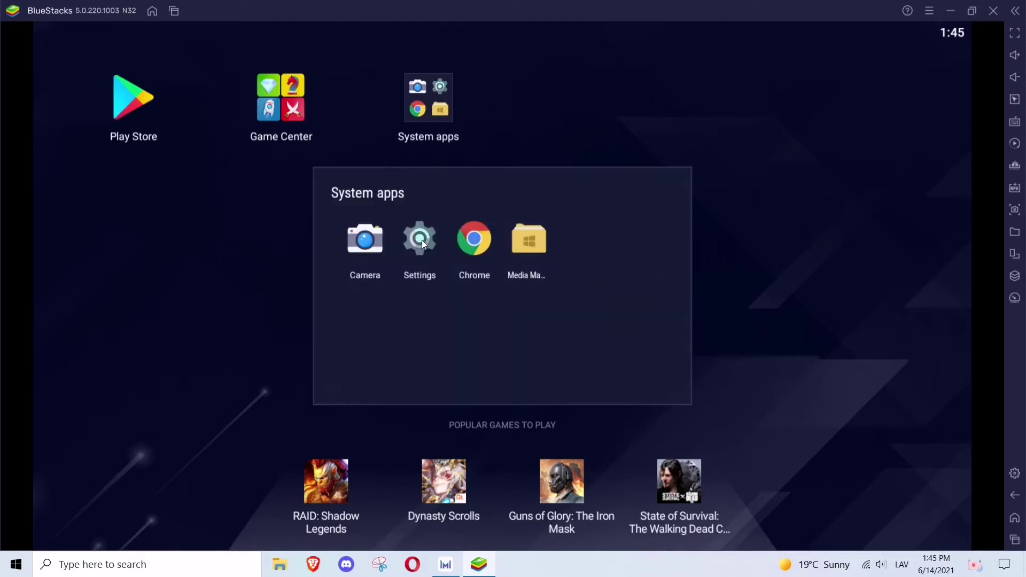
left_click(468, 244)
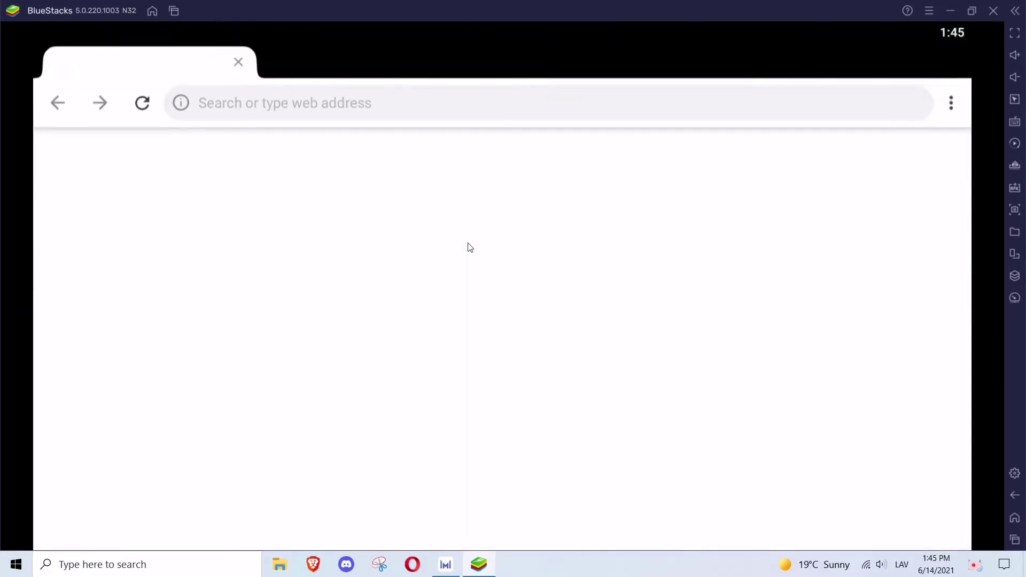
left_click(437, 107)
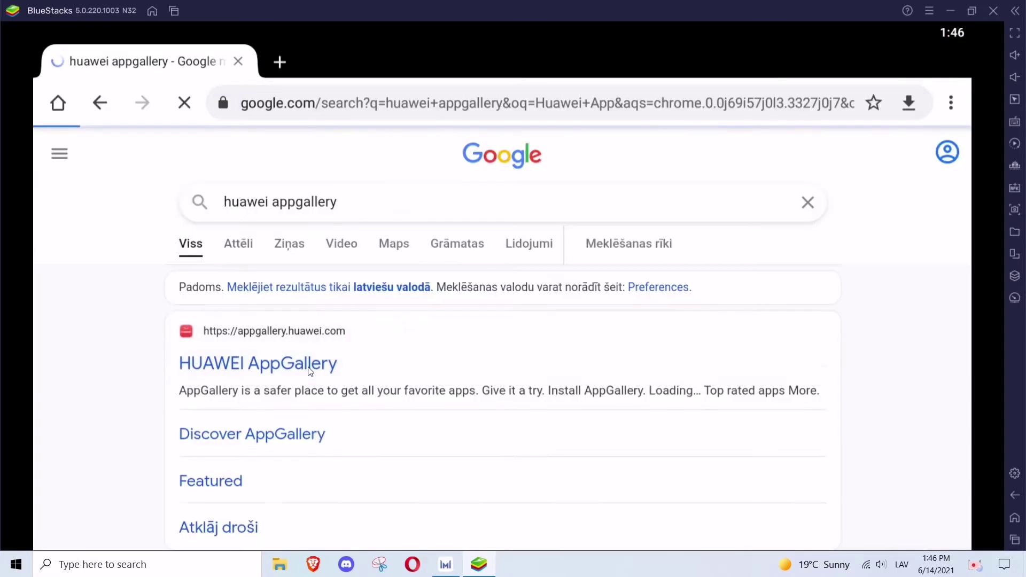
left_click(310, 367)
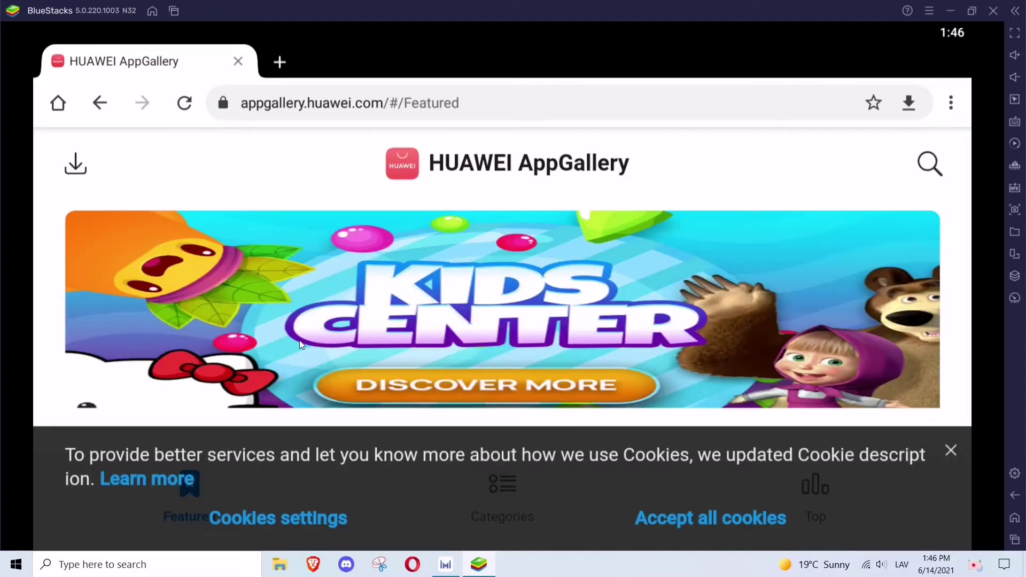
Step: Accept cookies, download the AppGallery APK (com.huawei.appmarket.2105251619.apk), and open it
left_click(661, 518)
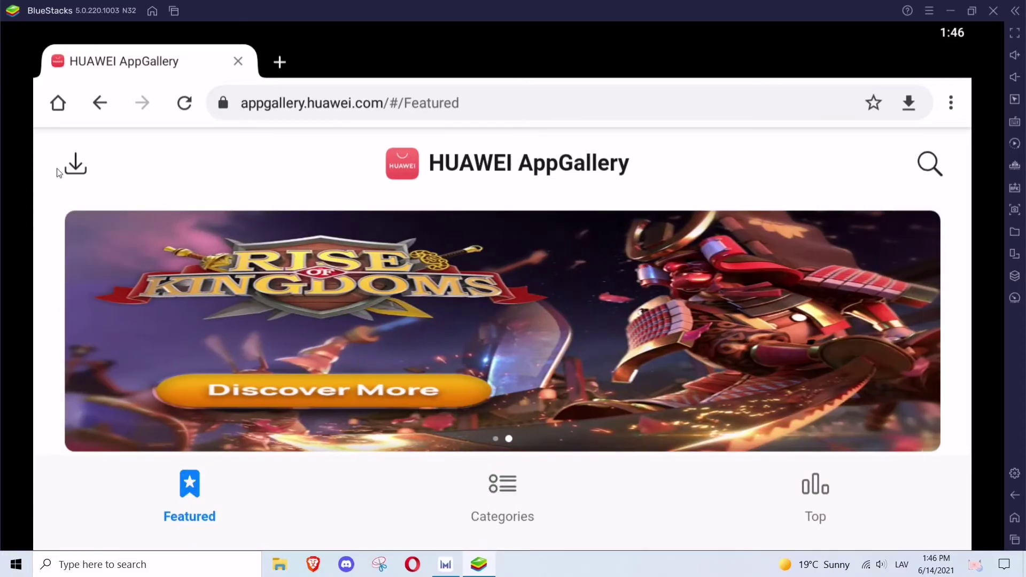
left_click(75, 166)
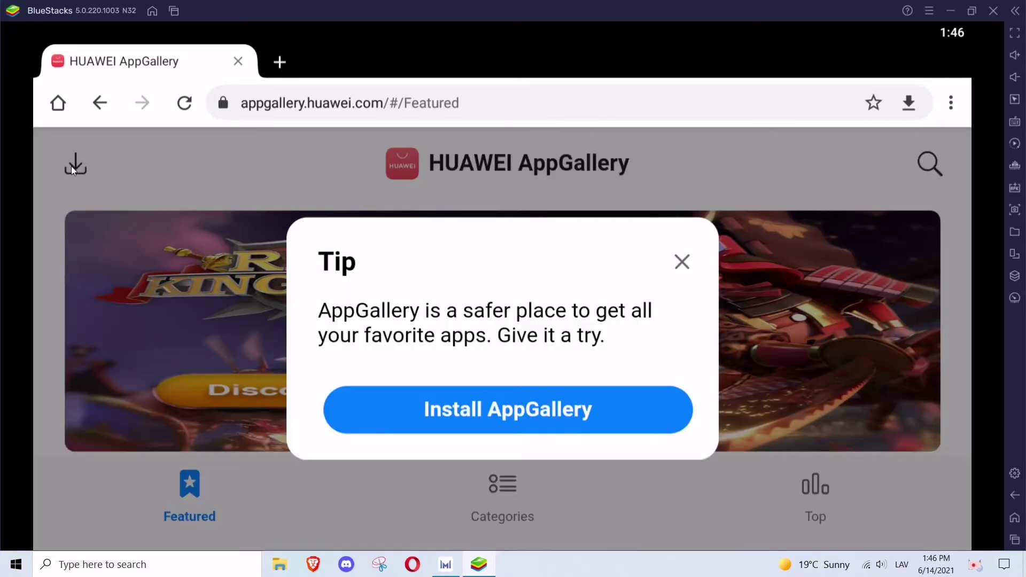
left_click(457, 409)
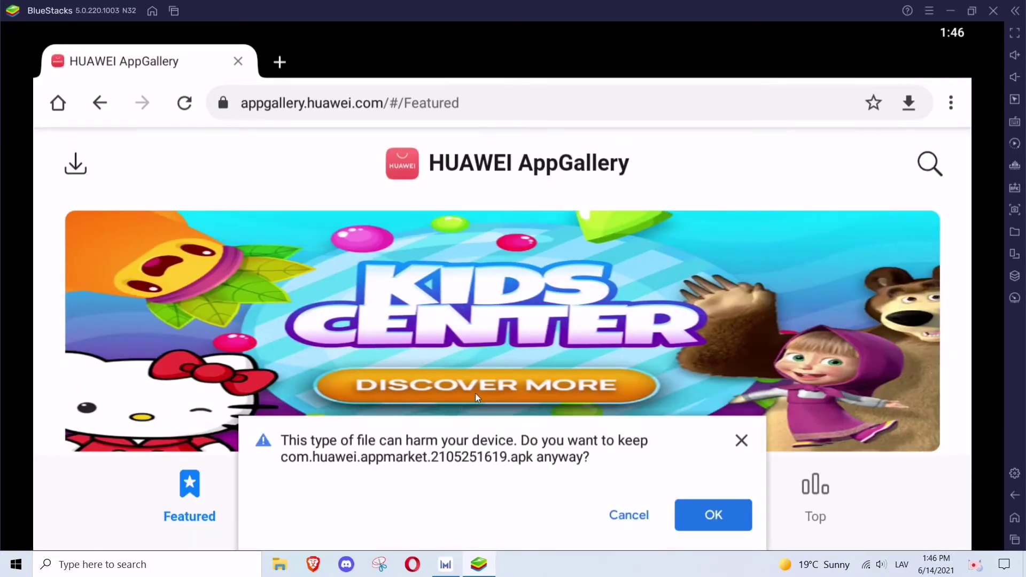
left_click(714, 515)
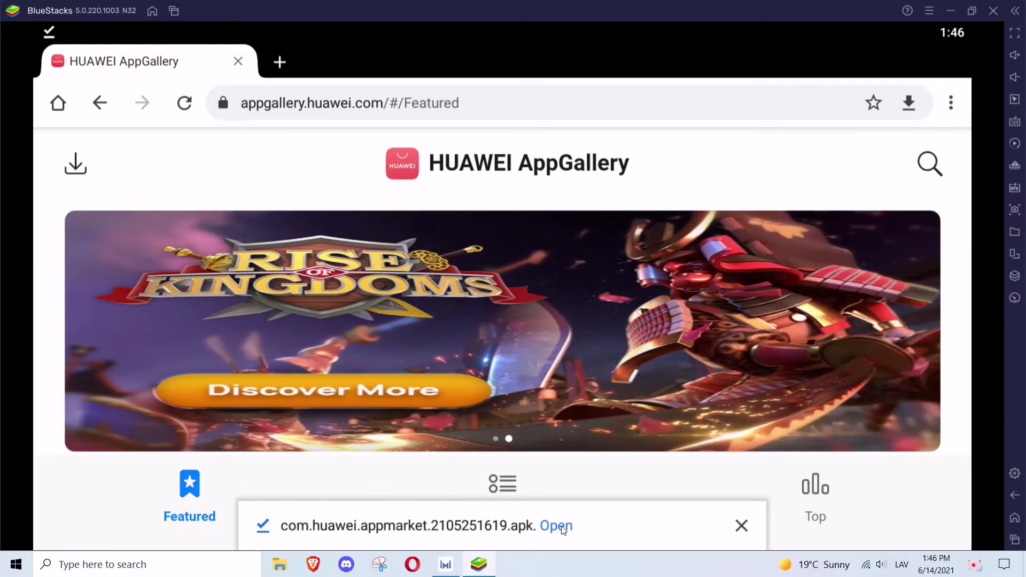
left_click(556, 527)
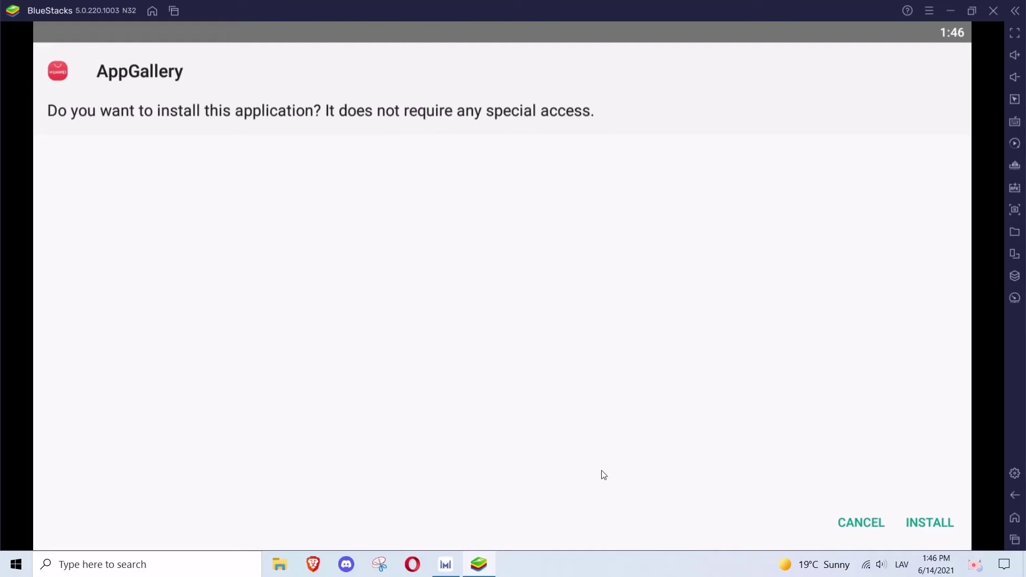
Step: Install AppGallery, accept the welcome, data terms and phone-call permission, then launch it from home
left_click(929, 524)
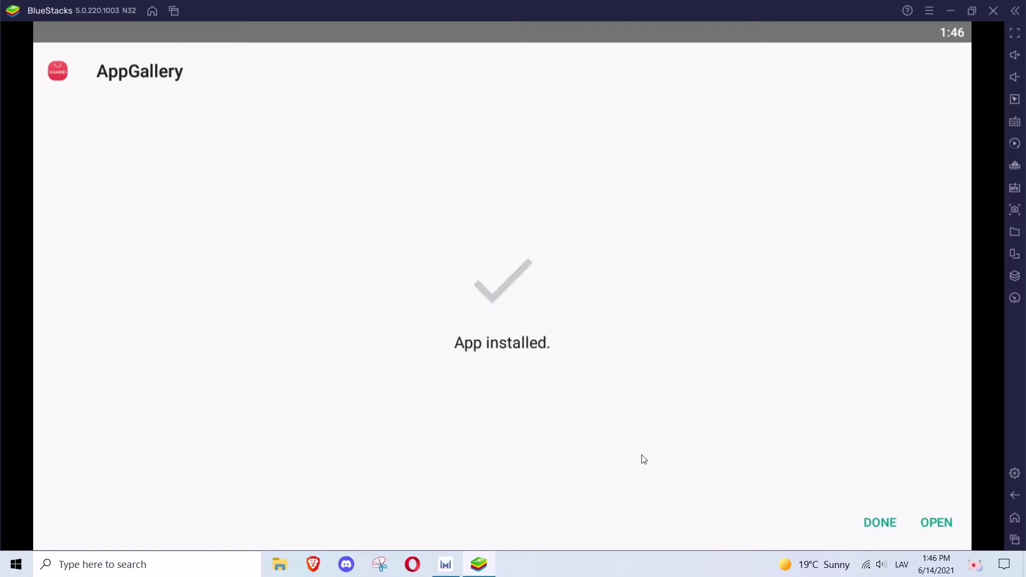
left_click(953, 522)
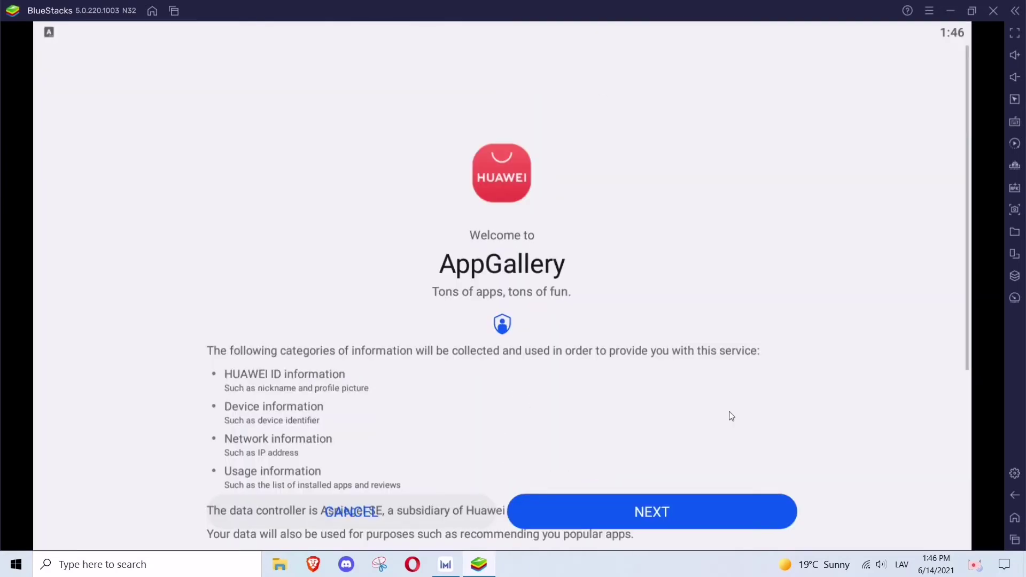
left_click(690, 508)
left_click(690, 507)
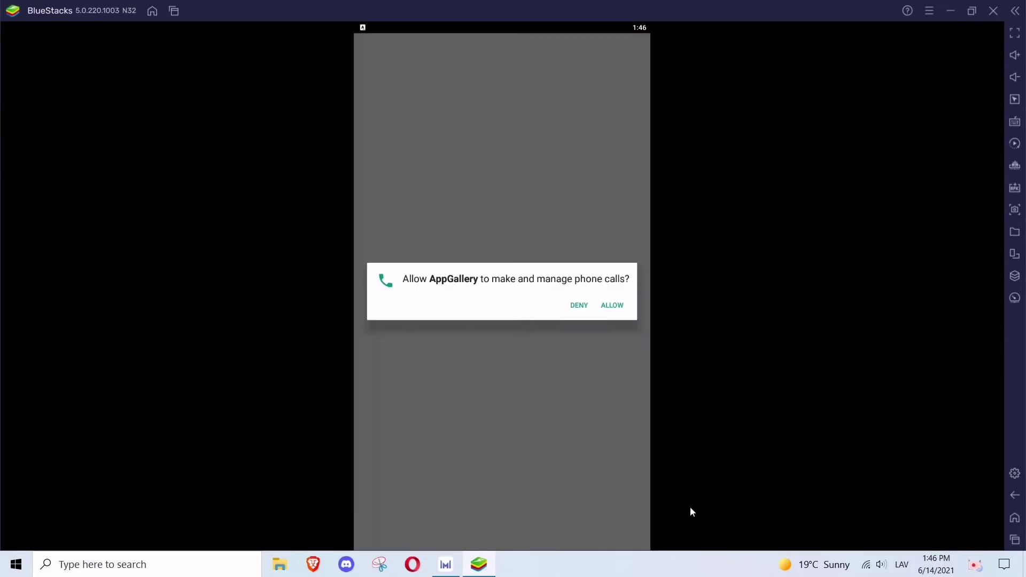
left_click(615, 315)
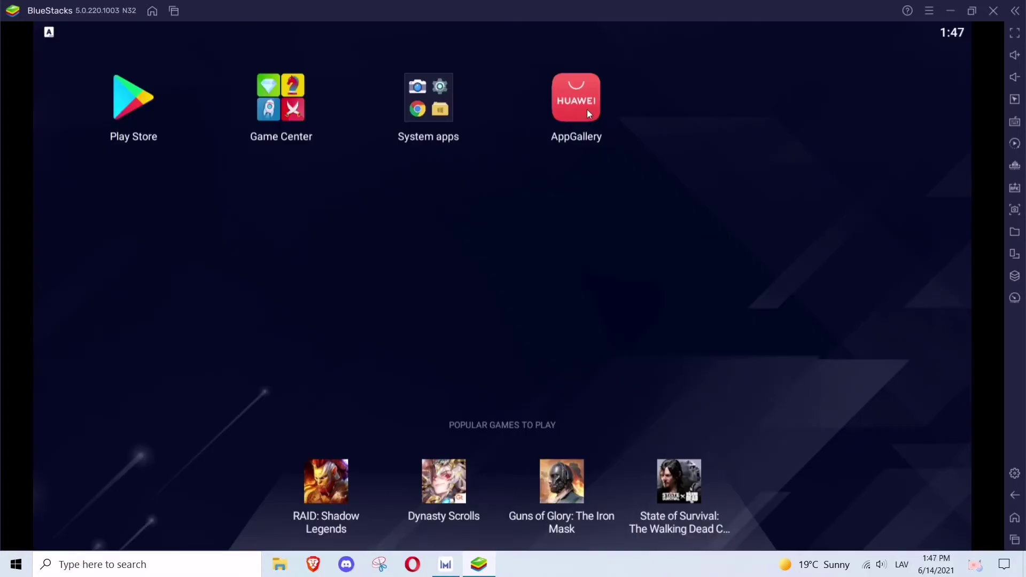
left_click(588, 113)
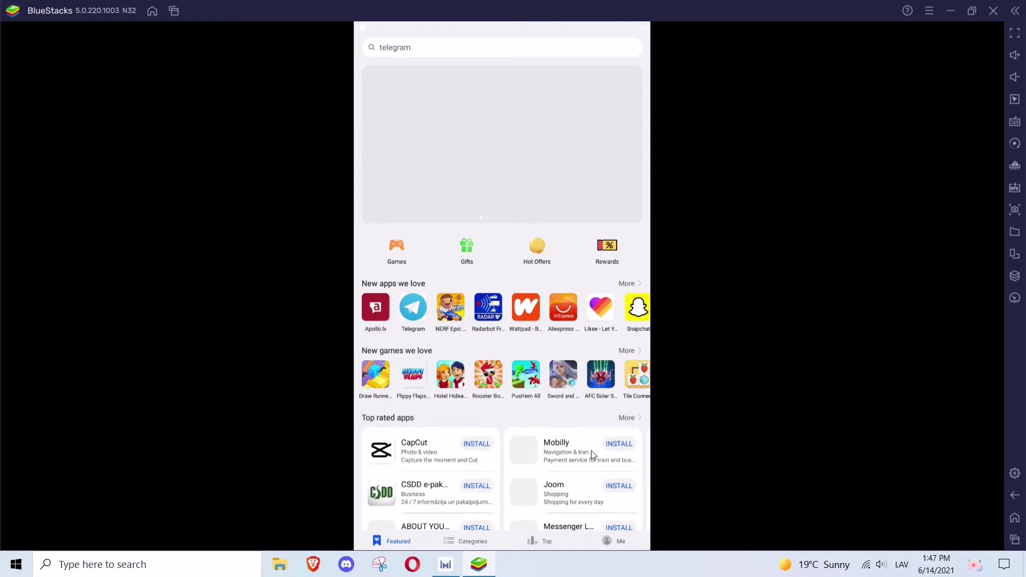
Step: From the Me tab's HUAWEI ID login, install HMS Core and return to the Featured page
left_click(614, 542)
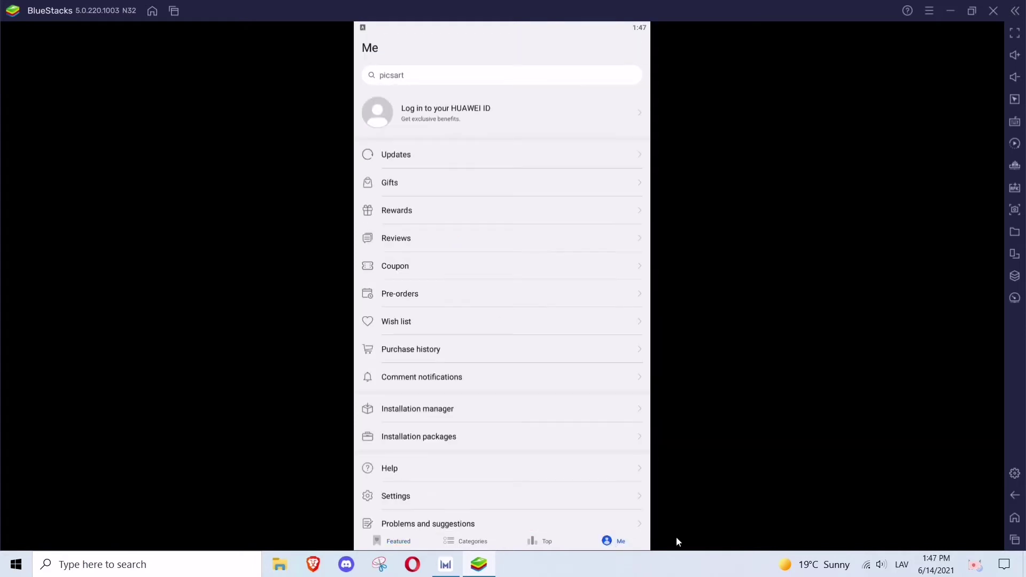
left_click(503, 109)
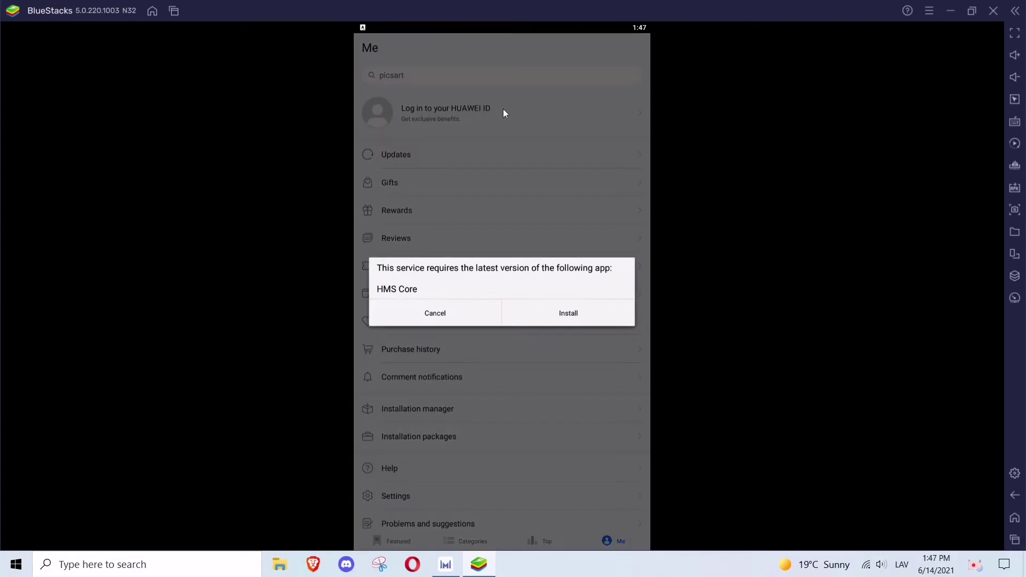
left_click(568, 316)
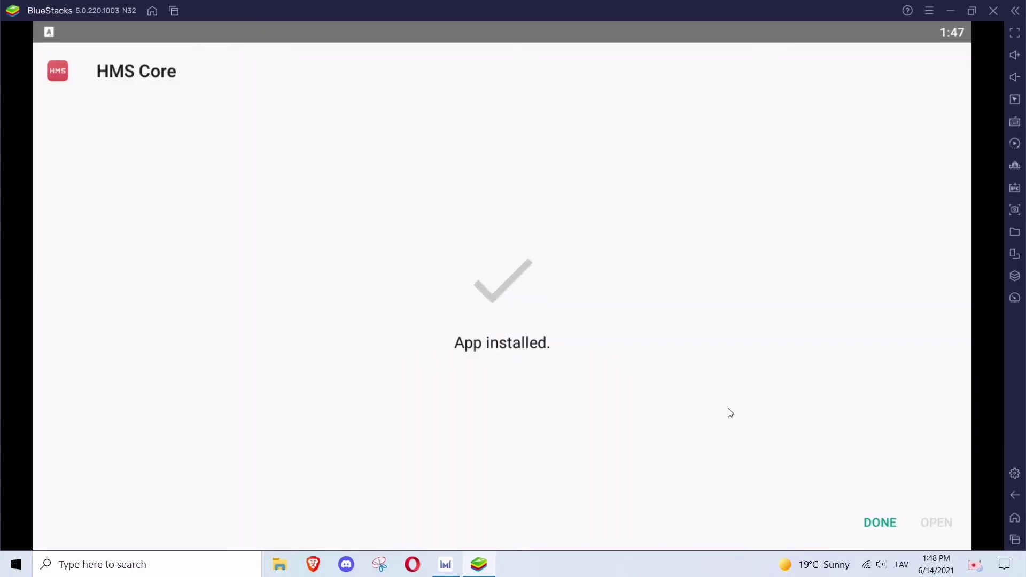
left_click(882, 523)
left_click(381, 108)
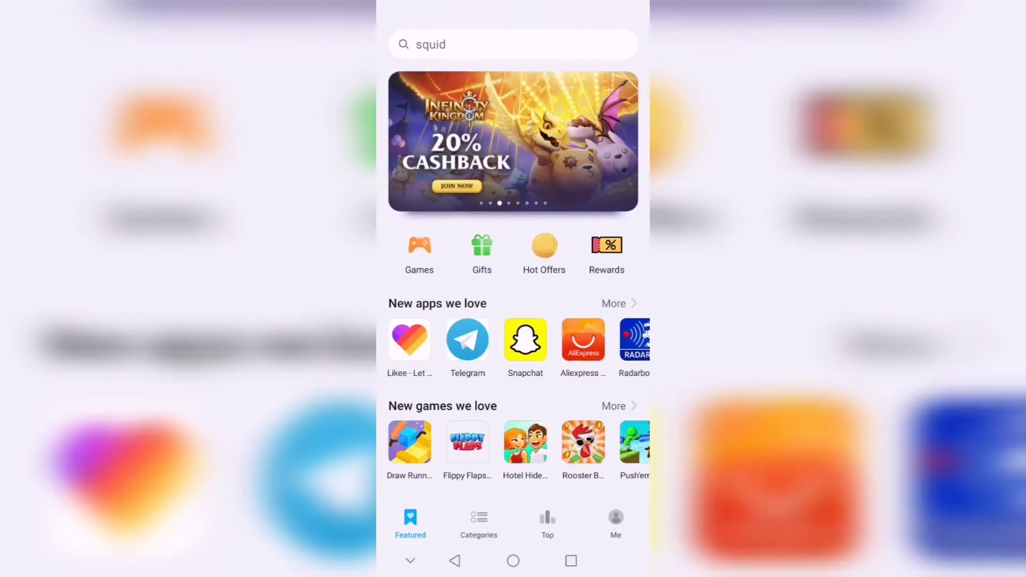
Step: Search 'world of tanks blitz', install World of Tanks Blitz MMO, and go back to Featured
left_click(481, 42)
type("wo")
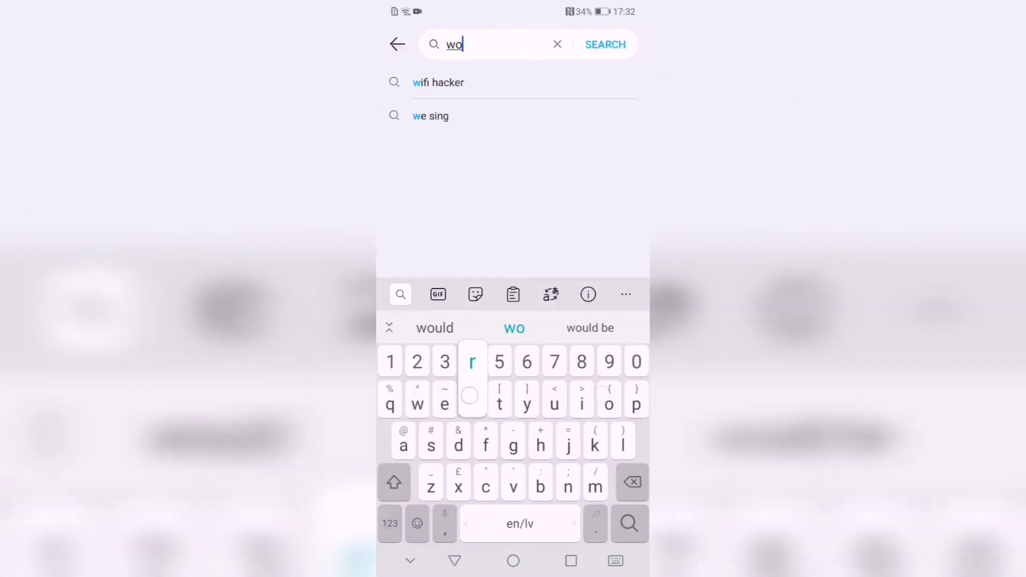
type("rld of tanks blitz")
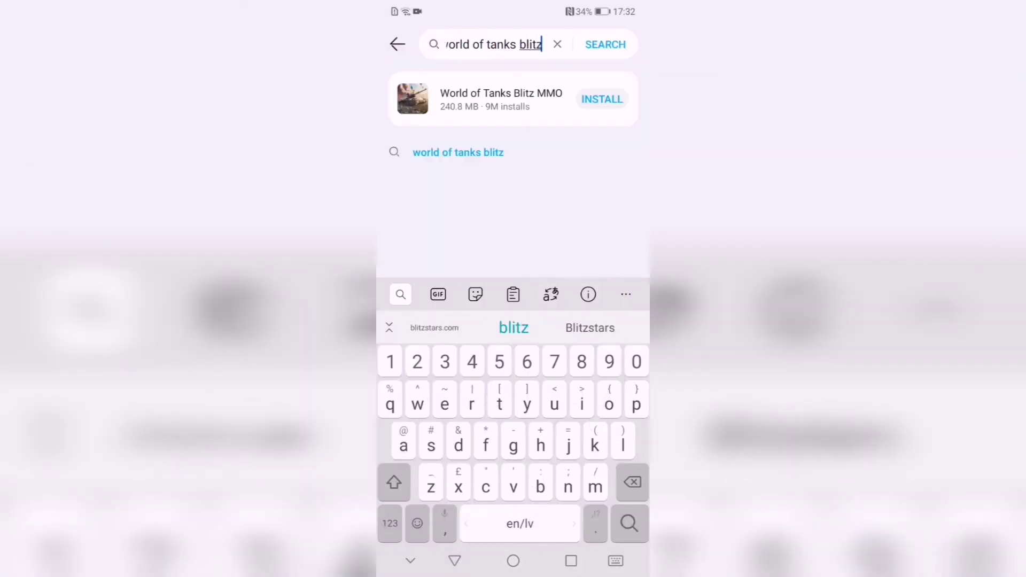
left_click(602, 99)
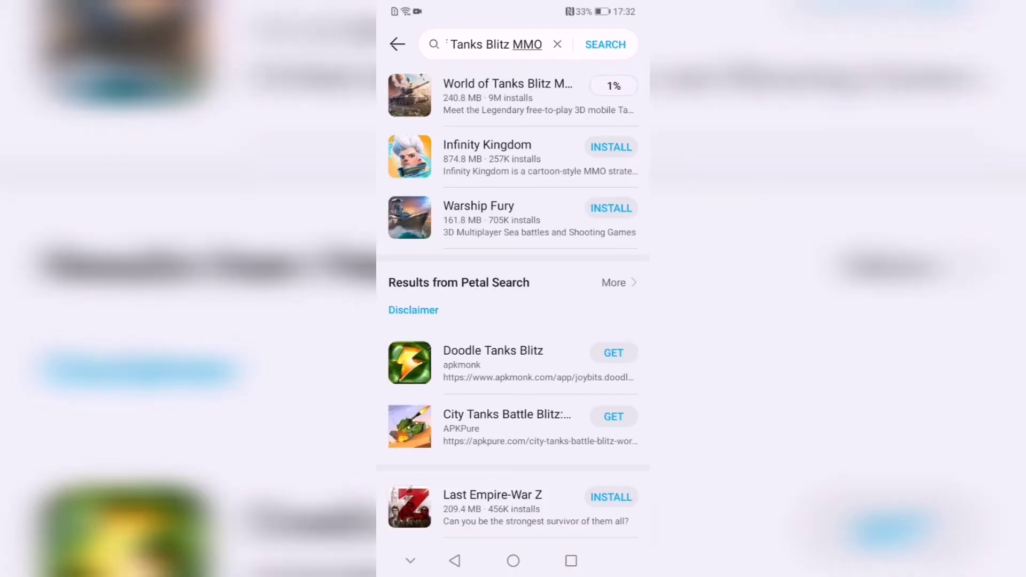
key("Escape")
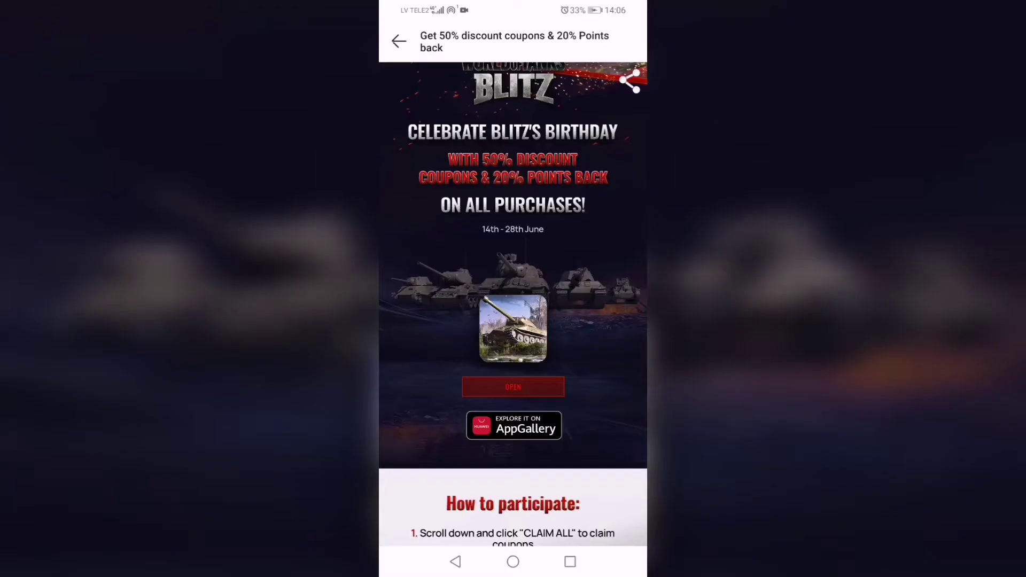
Step: Claim the first 50% Blitz discount coupon, accepting its terms and conditions
scroll(580, 337, "down", 1)
scroll(580, 337, "down", 10)
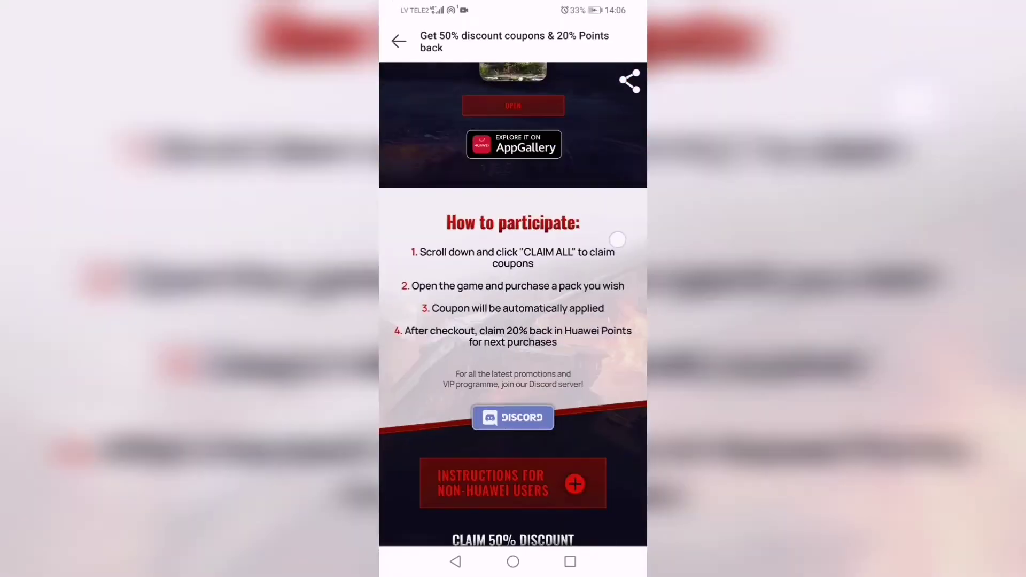
scroll(618, 280, "down", 3)
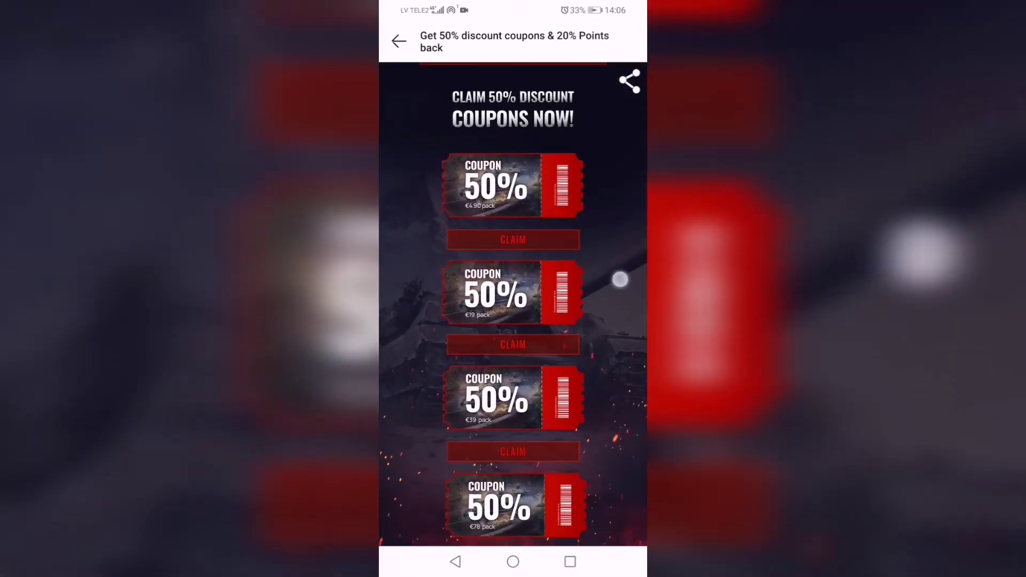
left_click(535, 196)
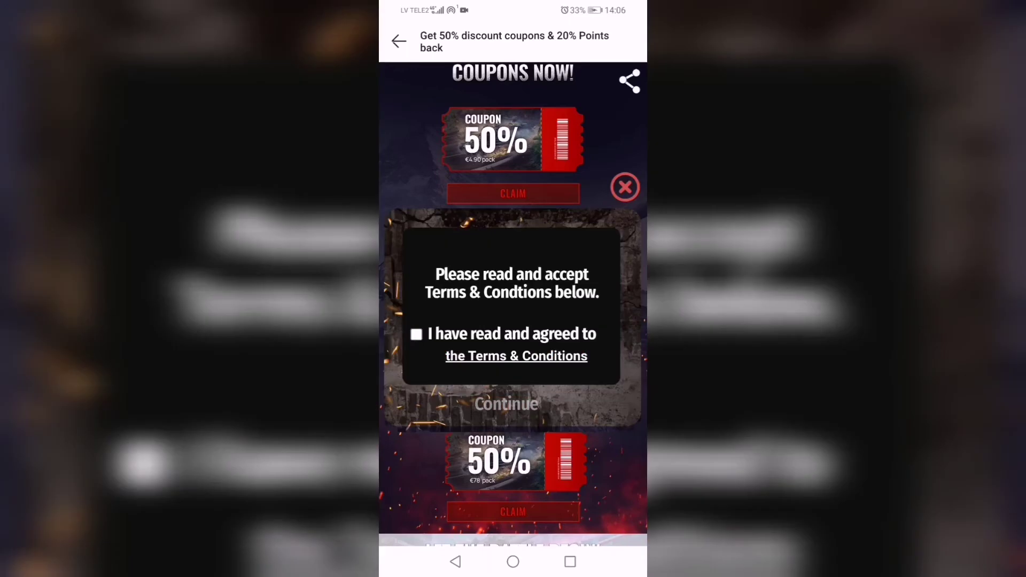
left_click(416, 334)
left_click(507, 406)
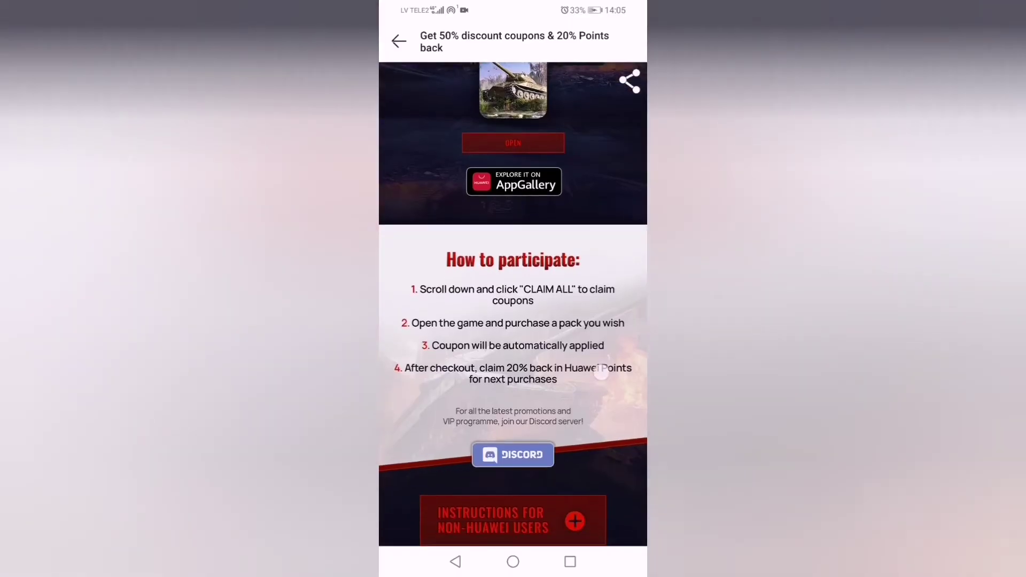
Step: Open the AppGallery Games Nordics & Baltics Discord server invite
scroll(623, 276, "down", 2)
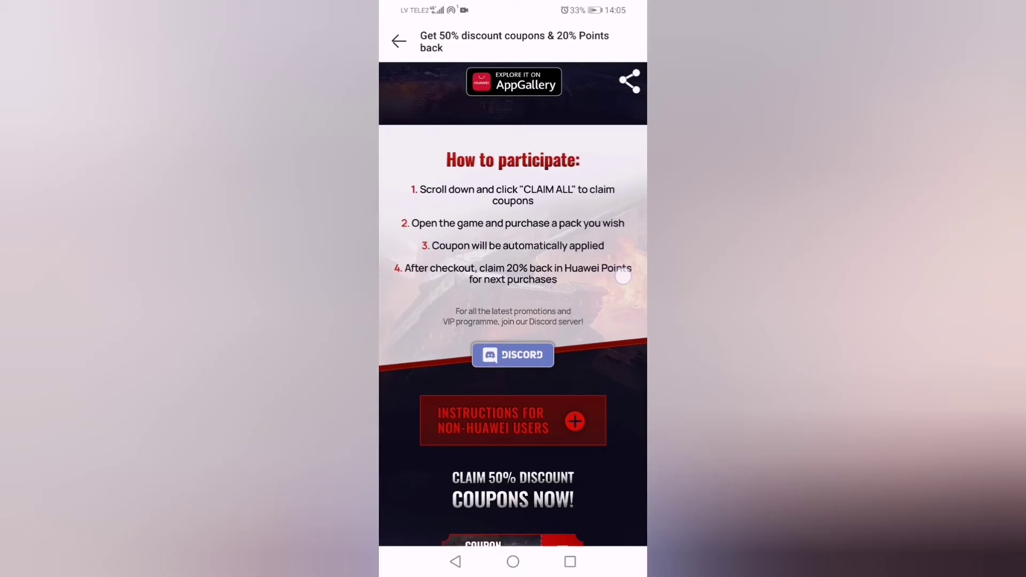
scroll(623, 276, "down", 1)
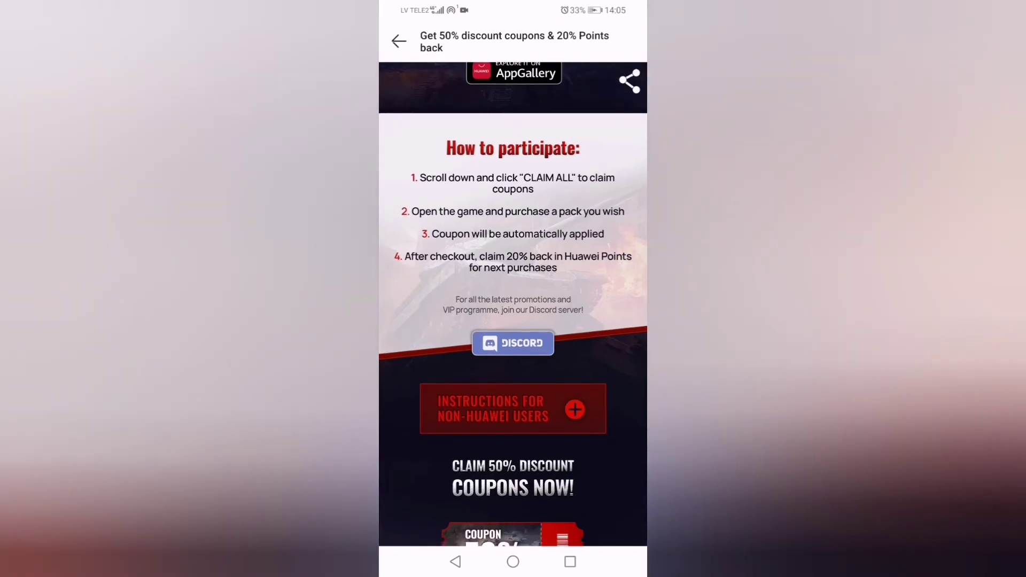
left_click(515, 346)
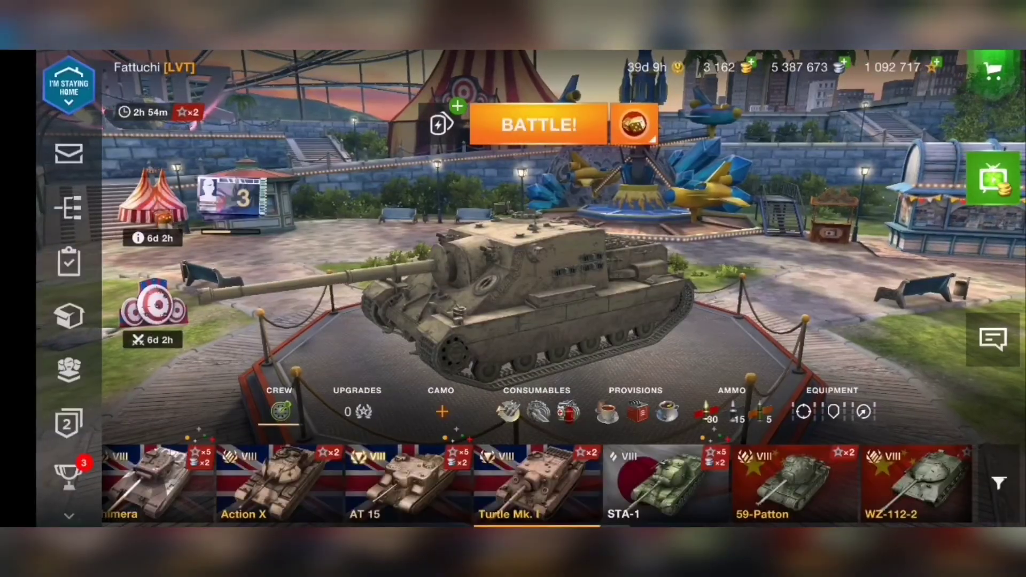
Step: Start purchasing the Premium Pass bundle from the in-game store's Bundles section
left_click(993, 69)
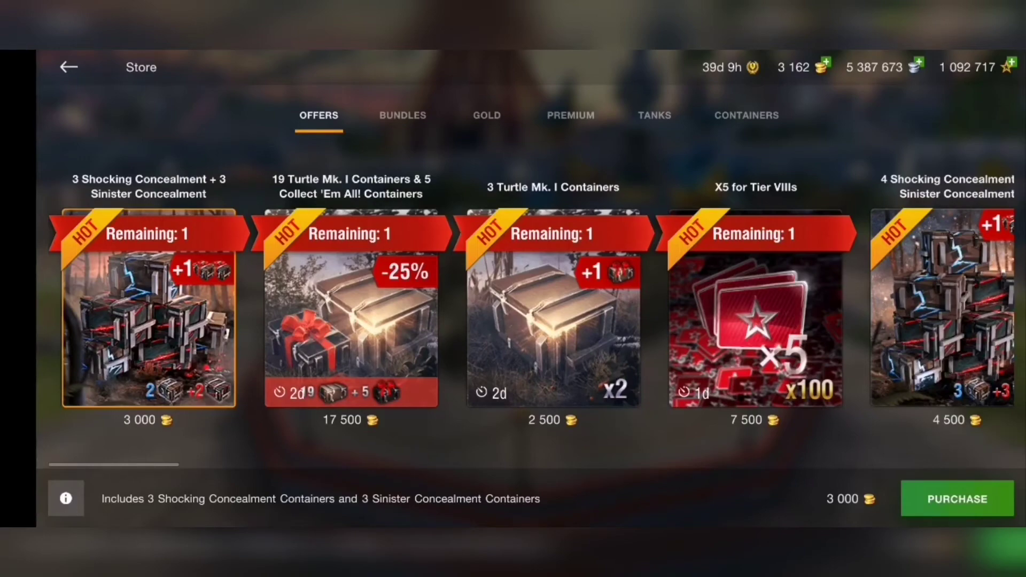
left_click(403, 115)
left_click(329, 312)
left_click(965, 499)
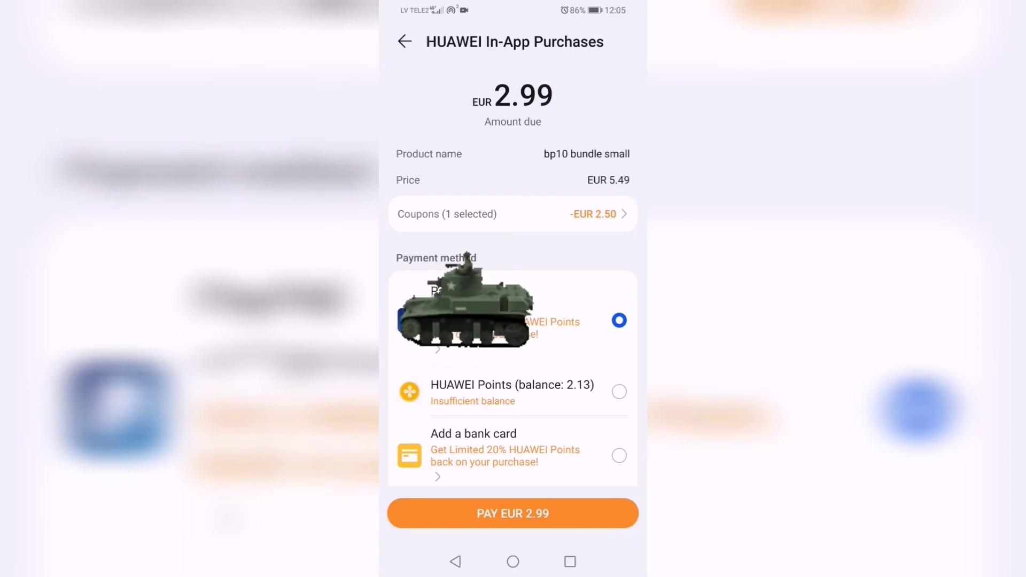
Step: Pay EUR 2.99 with the EUR 2.50 coupon, agree to terms, and claim 0.60 Huawei Points
left_click(593, 214)
left_click(486, 521)
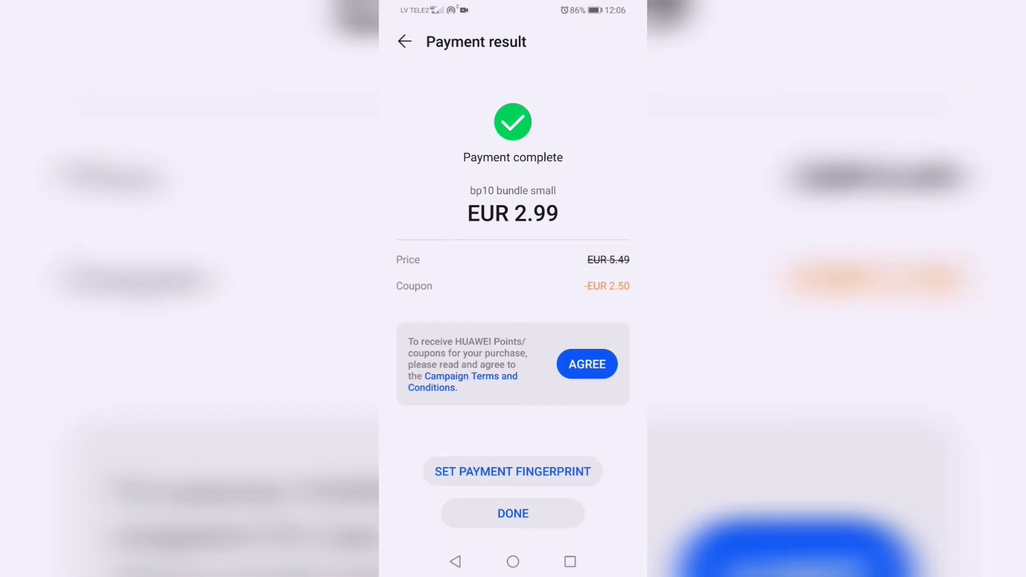
left_click(587, 364)
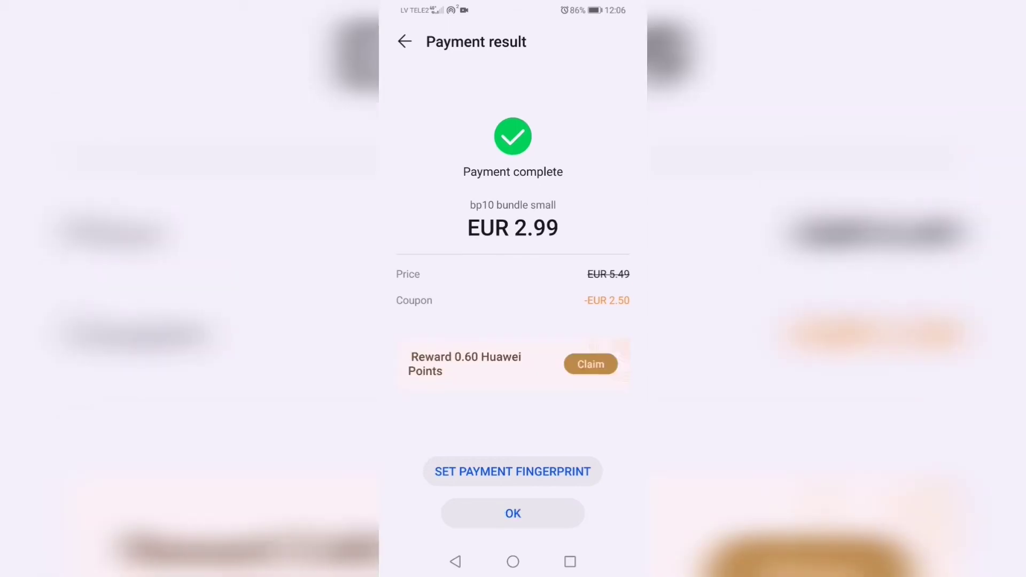
left_click(590, 364)
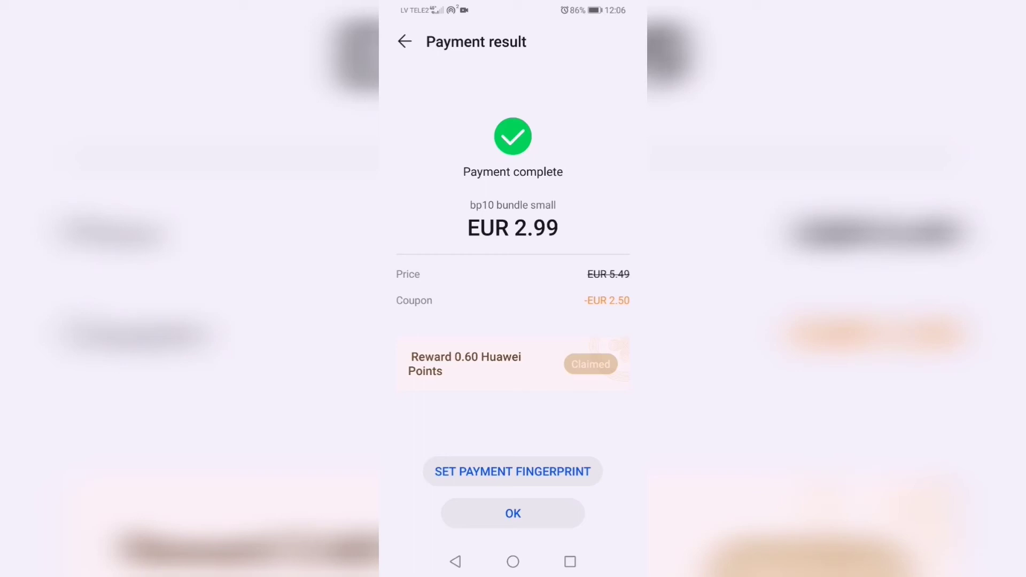
left_click(494, 513)
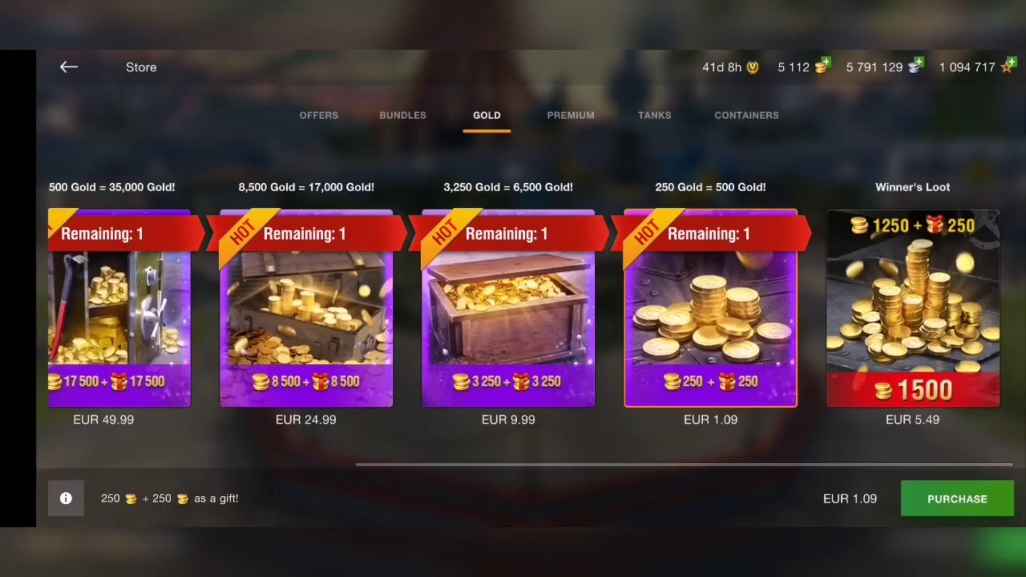
Step: Buy the 37,500 Gold pack via HUAWEI Points with the EUR 39.00 coupon, reducing it to EUR 60.99
left_click(957, 500)
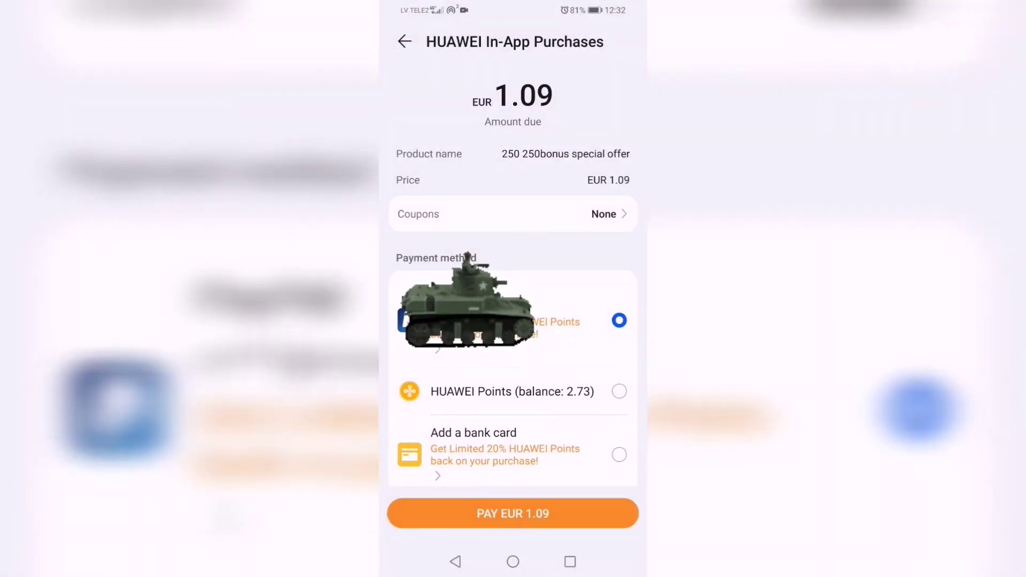
left_click(619, 391)
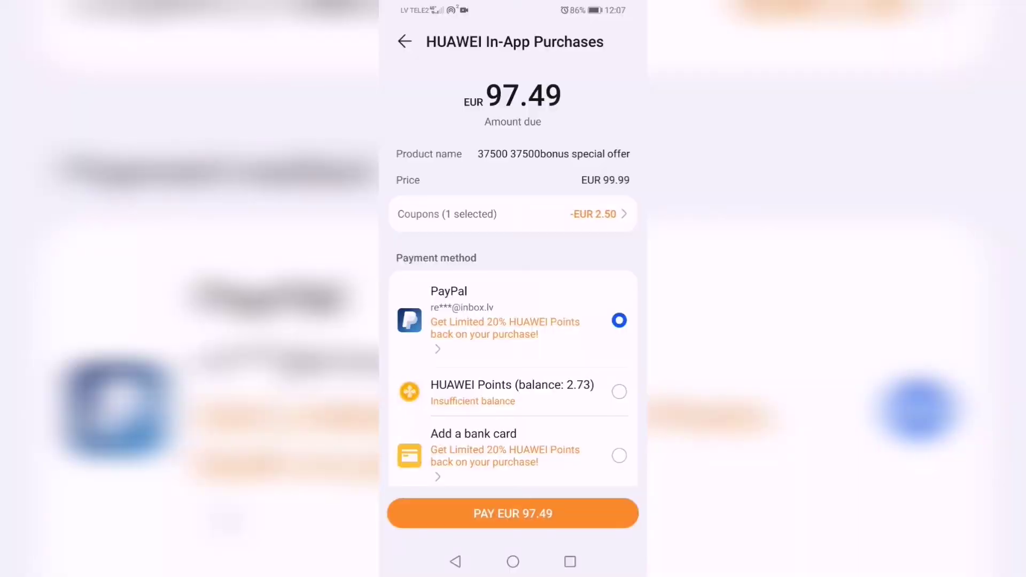
left_click(513, 214)
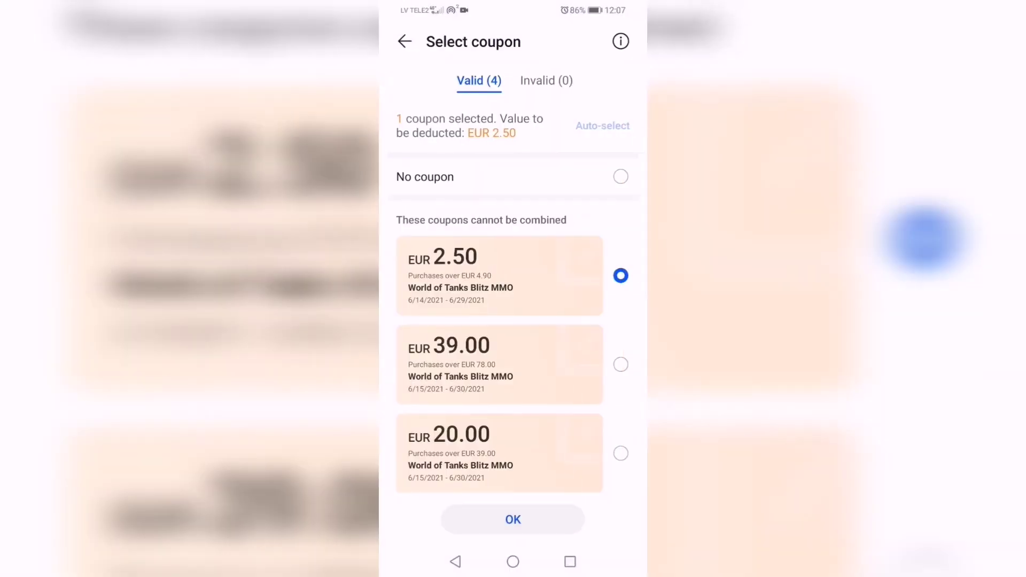
left_click(619, 362)
left_click(546, 516)
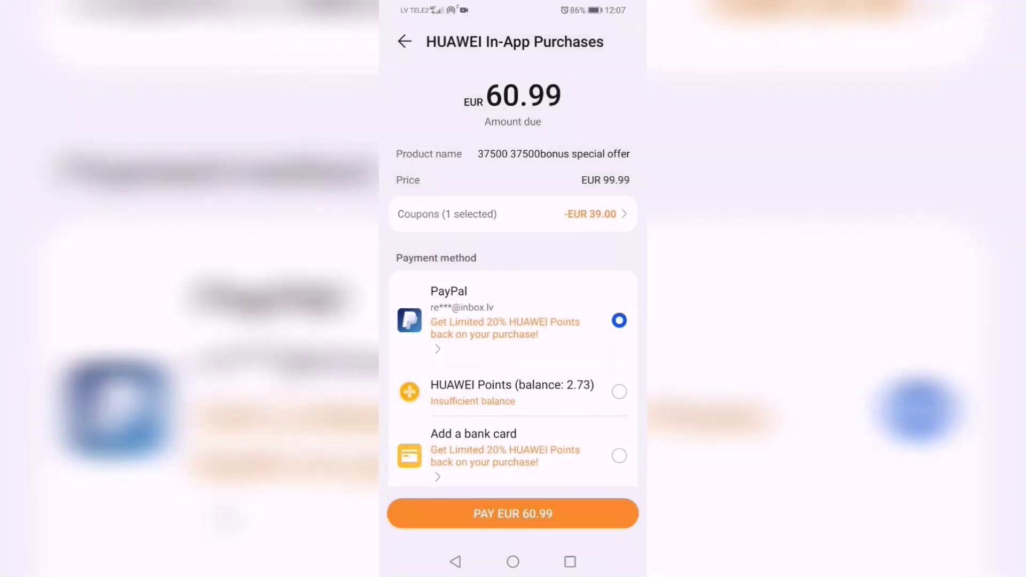